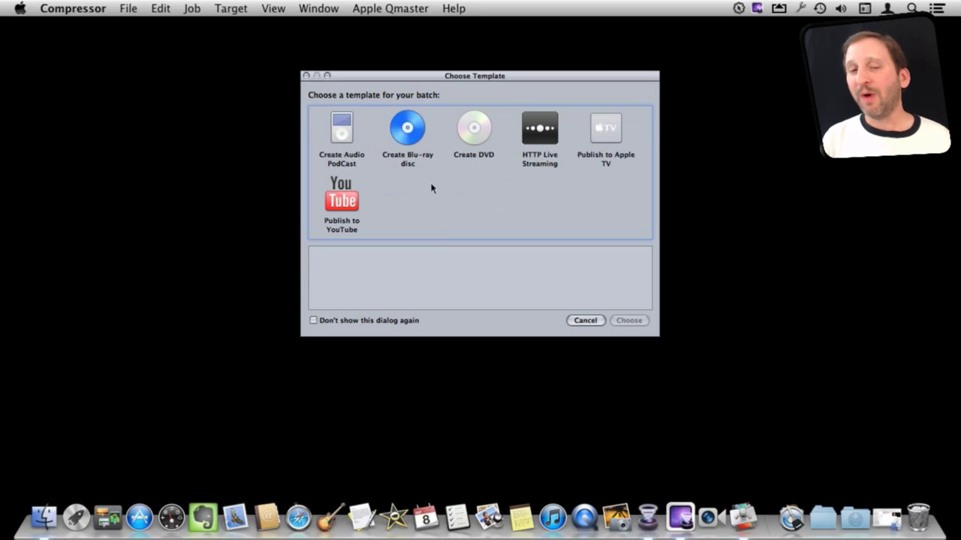
- Pick the Create DVD template and confirm it to start an untitled batch
click(467, 146)
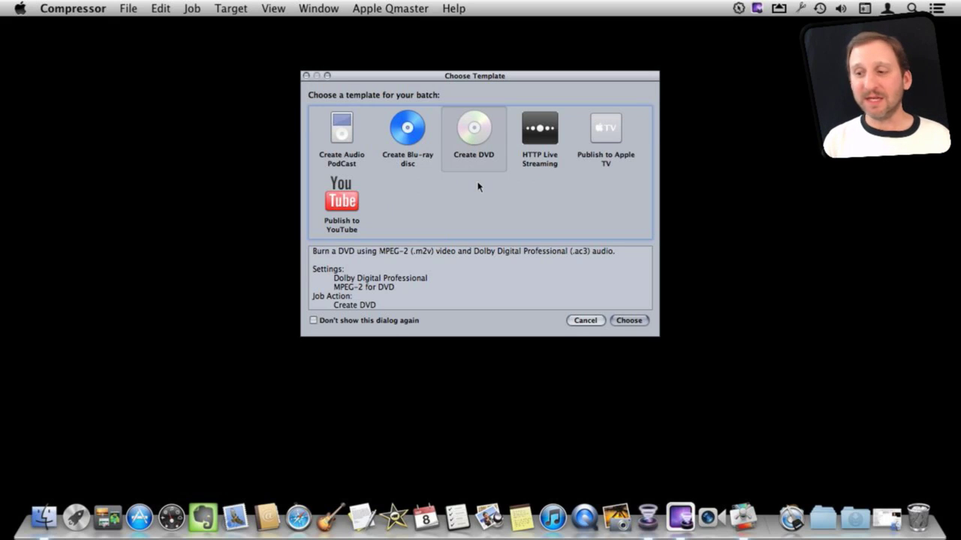
click(629, 321)
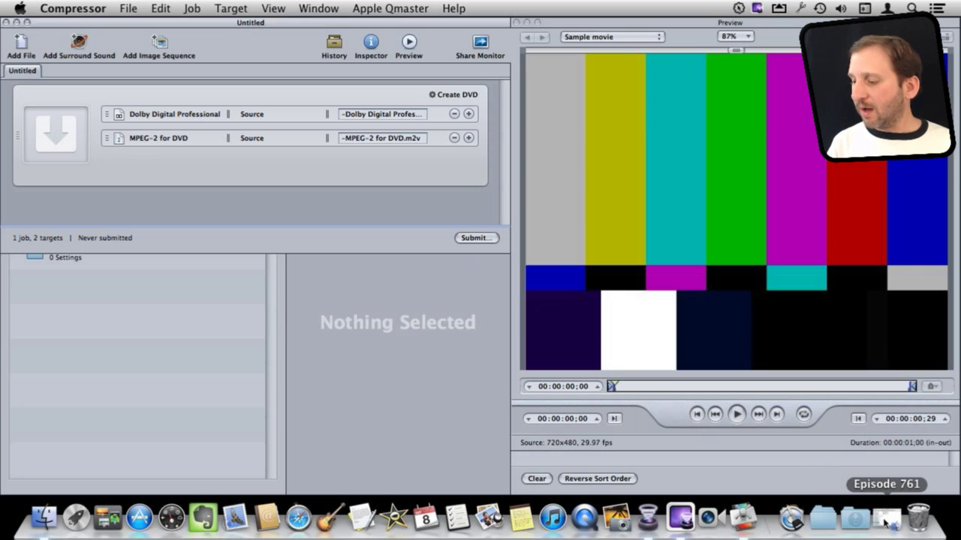
- Drag FireworksA.MOV from the Sample Video folder into the job, then minimize that Finder window
click(44, 520)
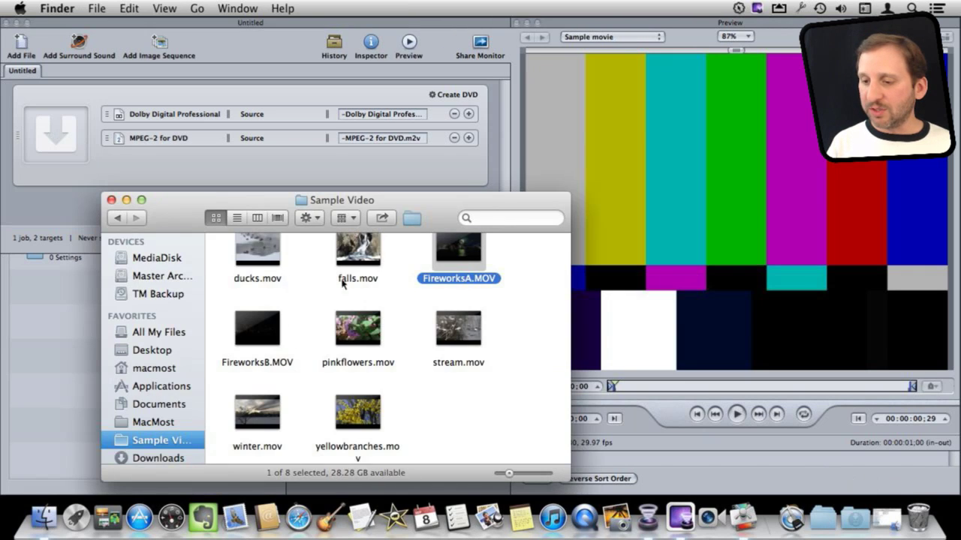
drag(467, 261, 60, 139)
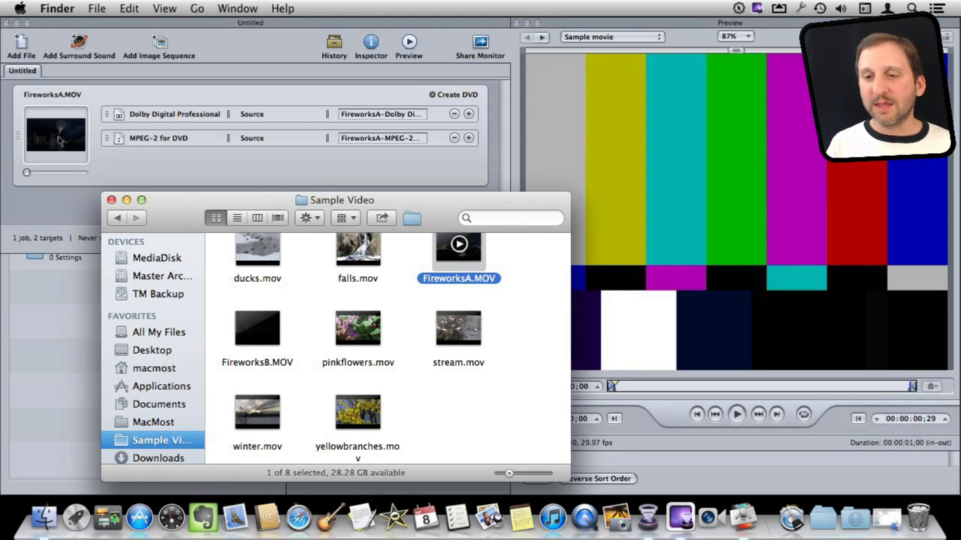
click(126, 200)
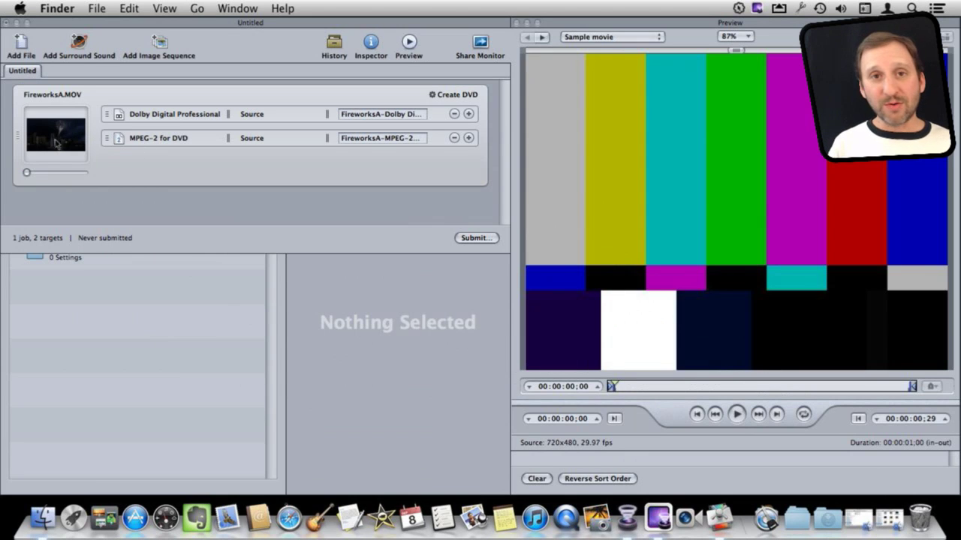
- Show the Inspector panel with the FireworksA.MOV job selected
click(231, 202)
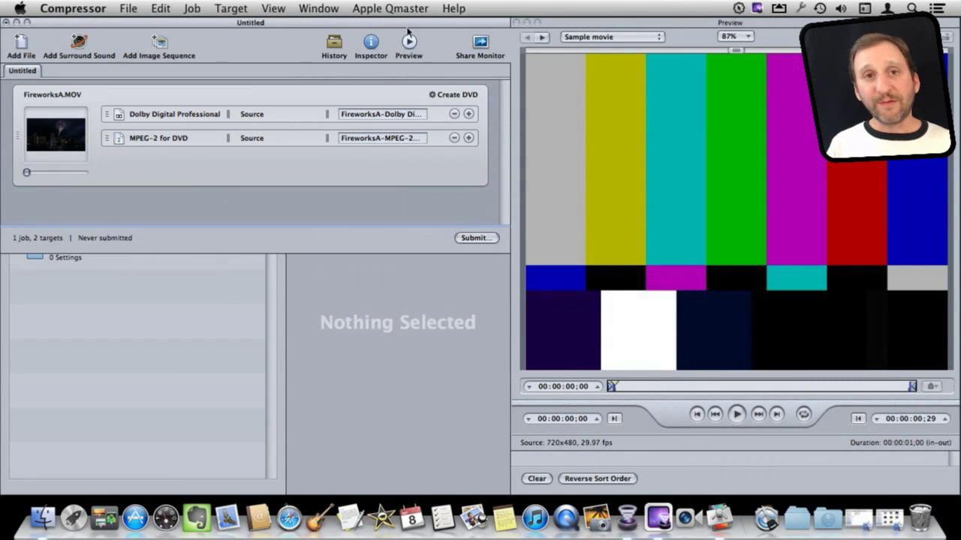
click(308, 336)
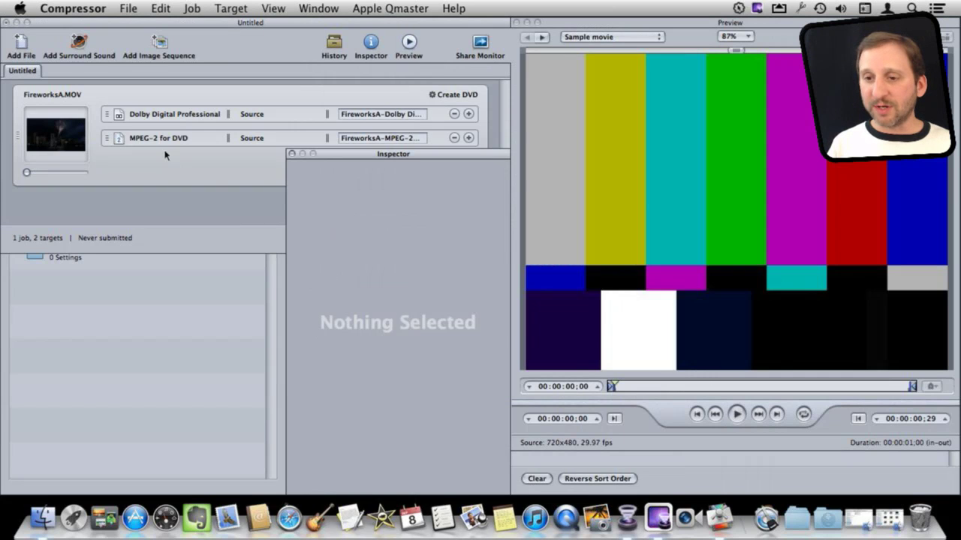
click(114, 162)
click(154, 167)
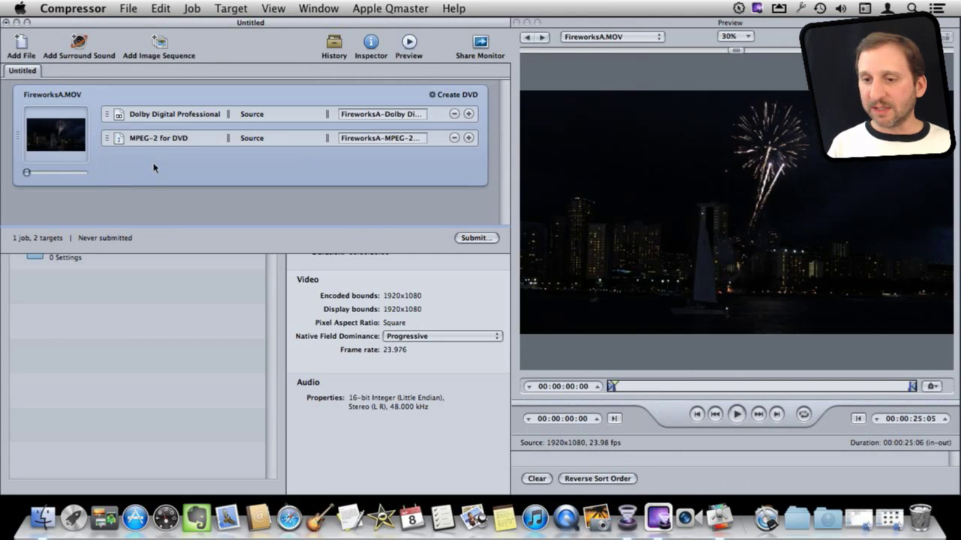
click(288, 269)
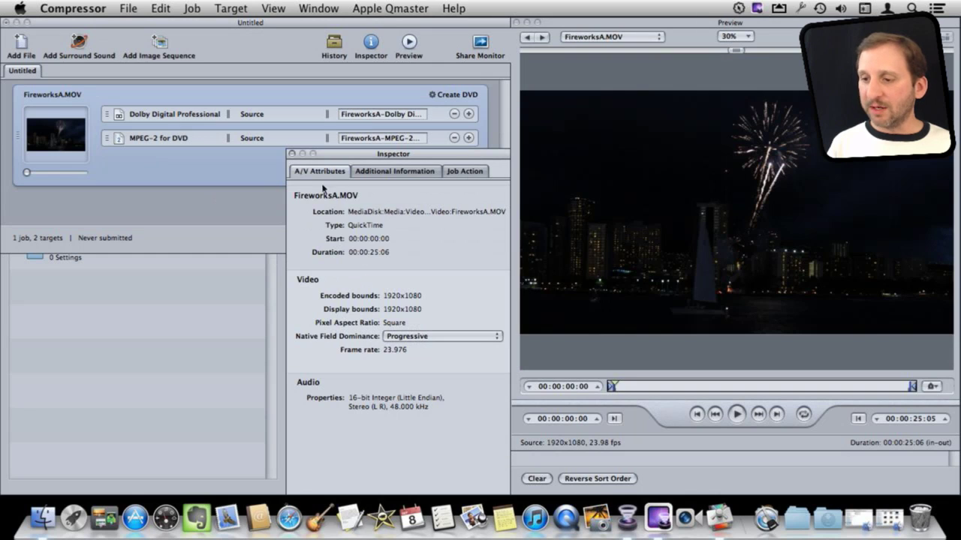
- Keep Create DVD as the completion action, with the PIONEER DVD burner as output device
click(468, 174)
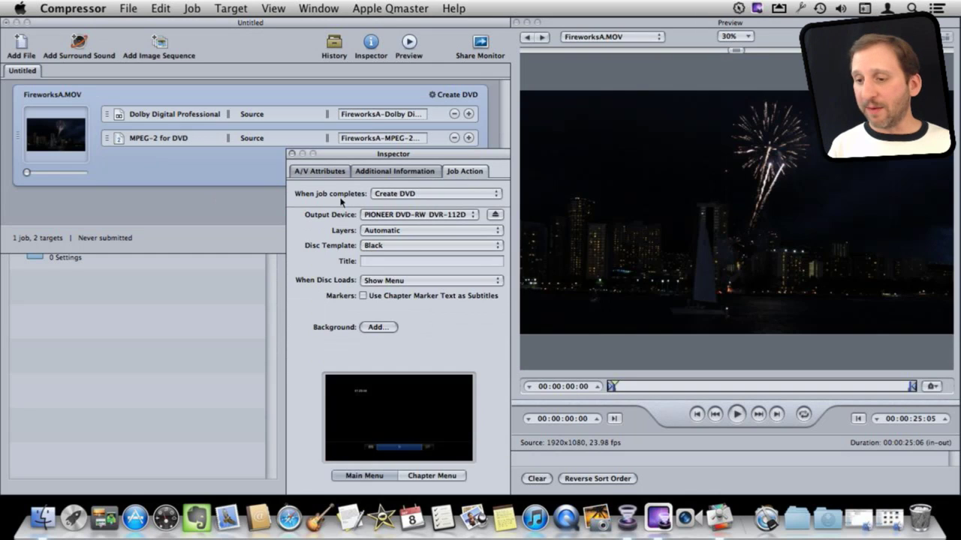
click(399, 196)
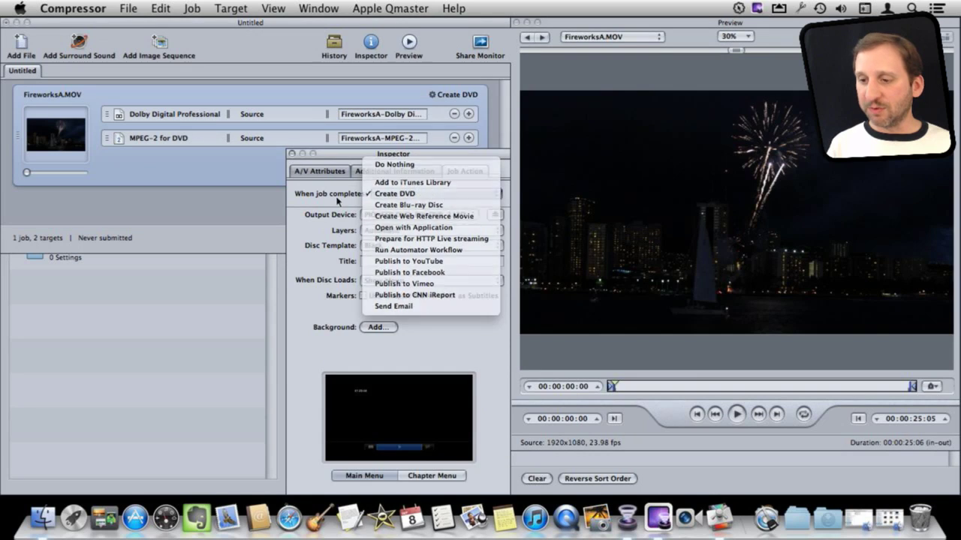
click(401, 195)
click(394, 217)
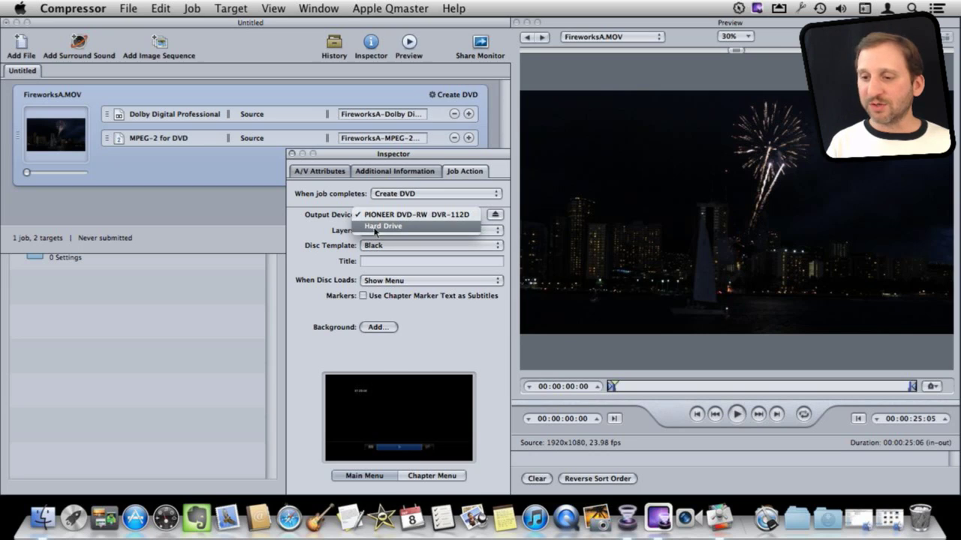
click(336, 228)
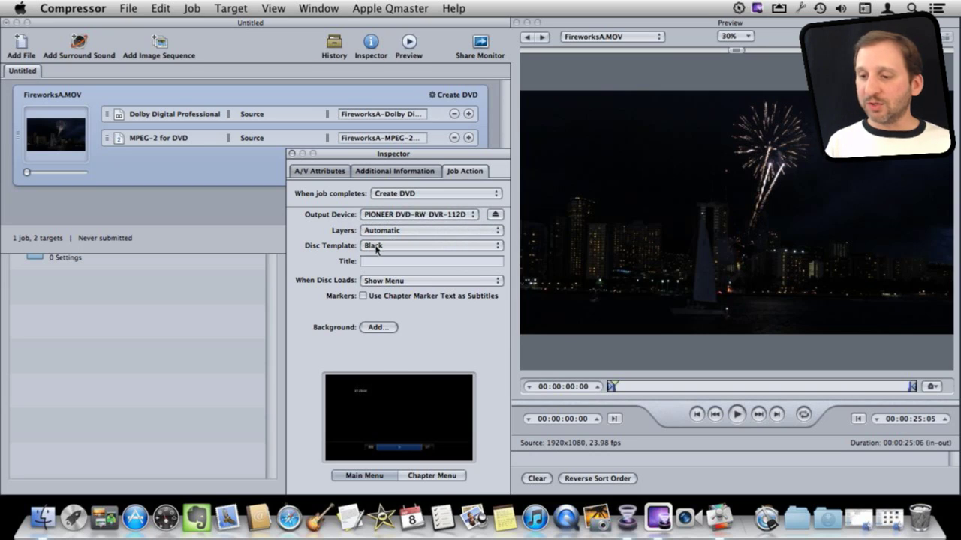
- Try the White disc template, then set it back to Black
click(388, 247)
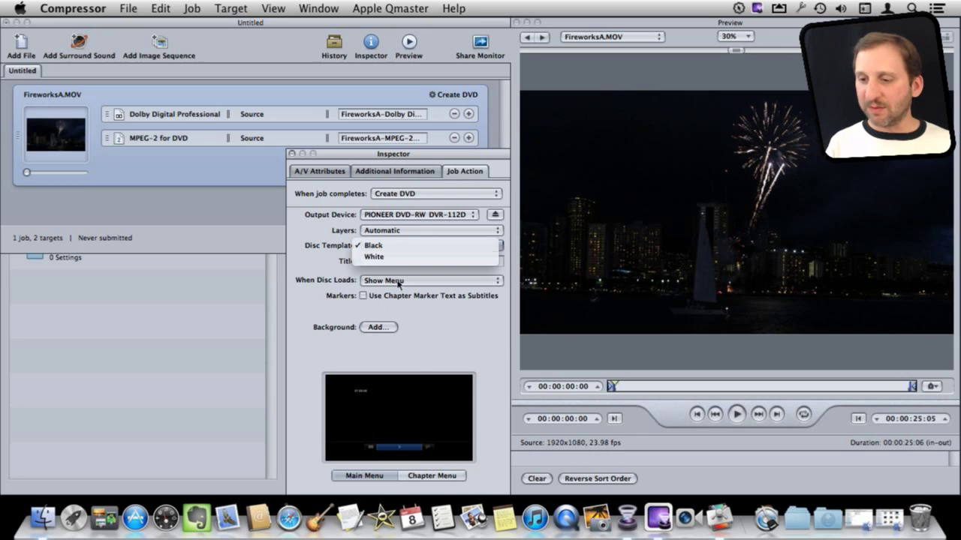
click(385, 267)
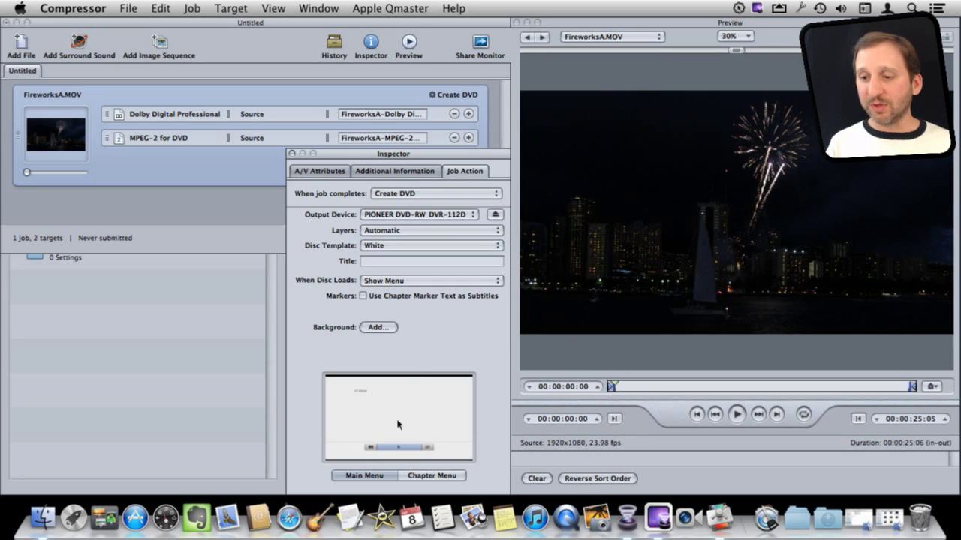
click(383, 248)
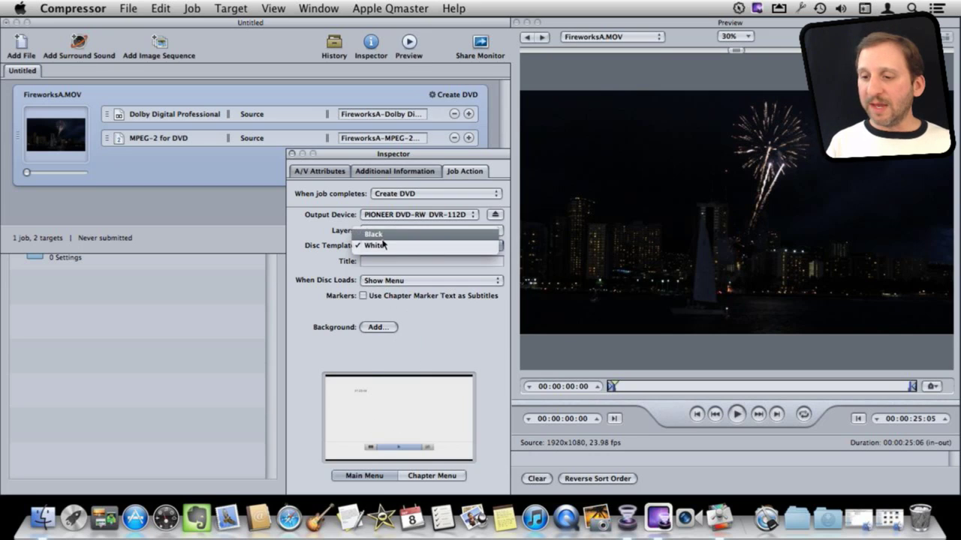
click(382, 238)
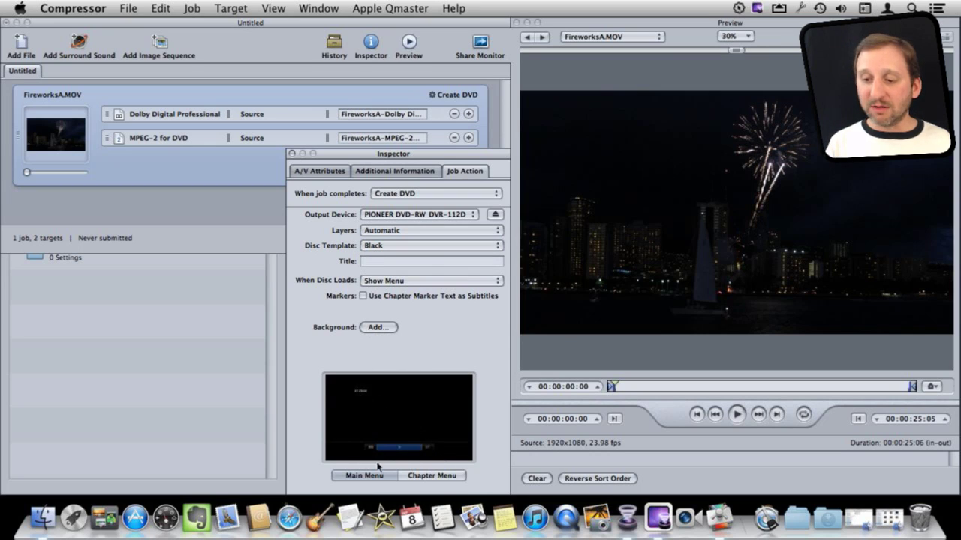
click(353, 480)
- Compare the main and chapter menu previews, and keep the disc showing its menu on load
click(447, 478)
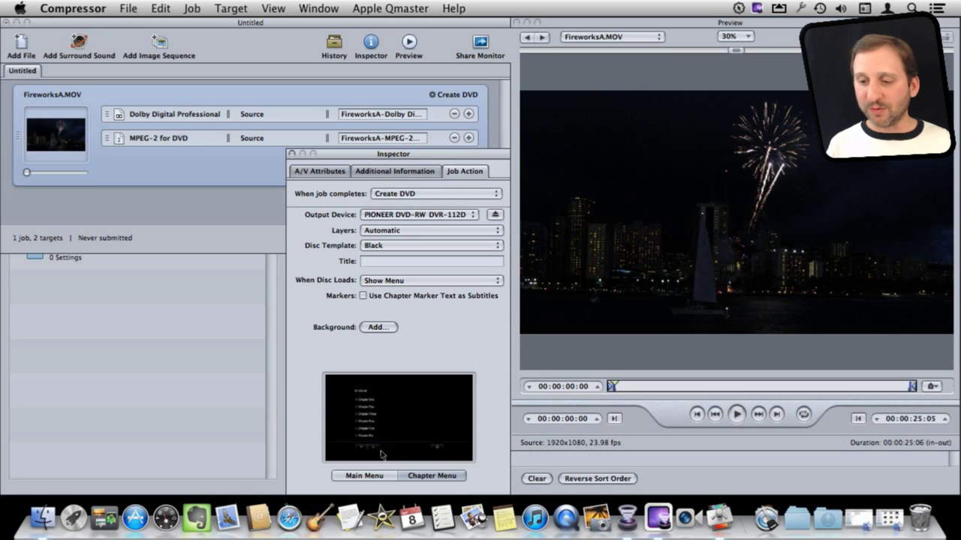
click(363, 476)
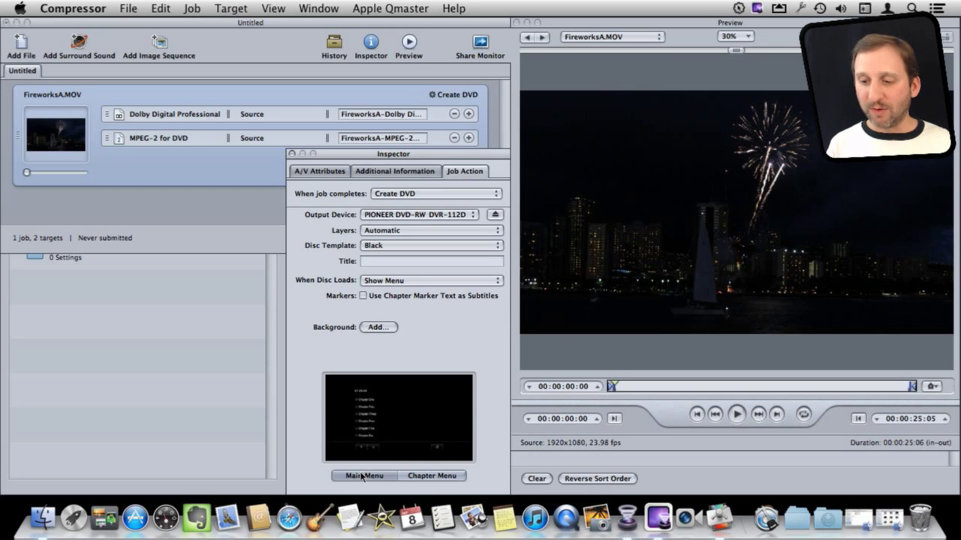
click(434, 478)
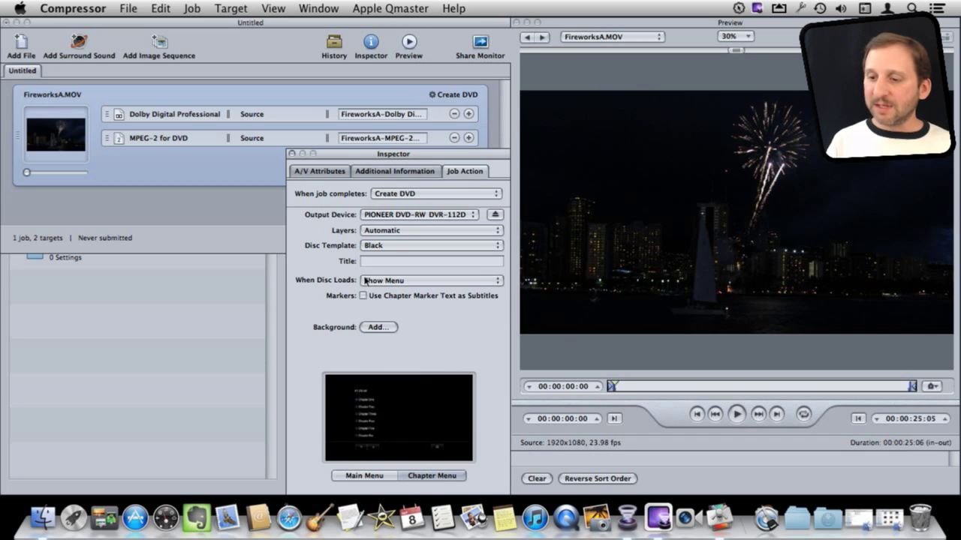
click(394, 283)
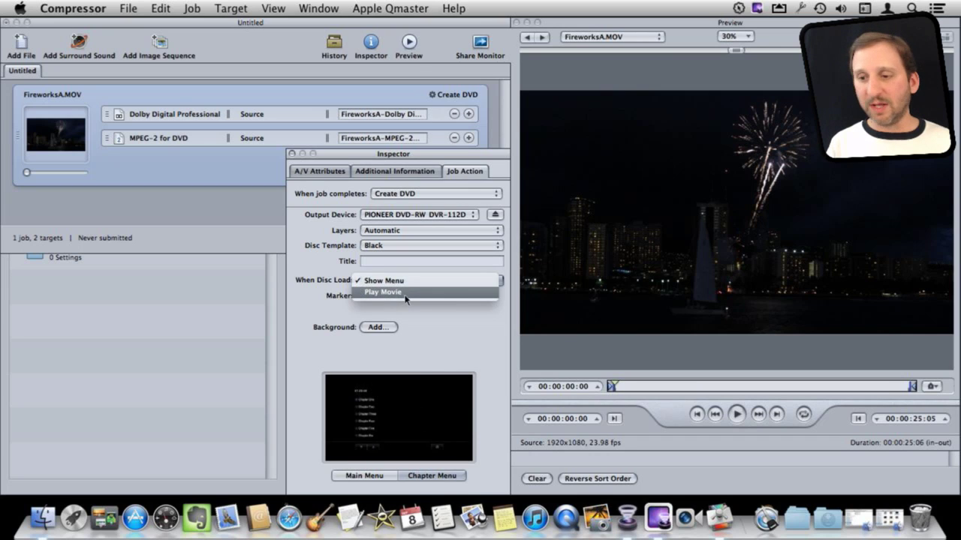
click(425, 338)
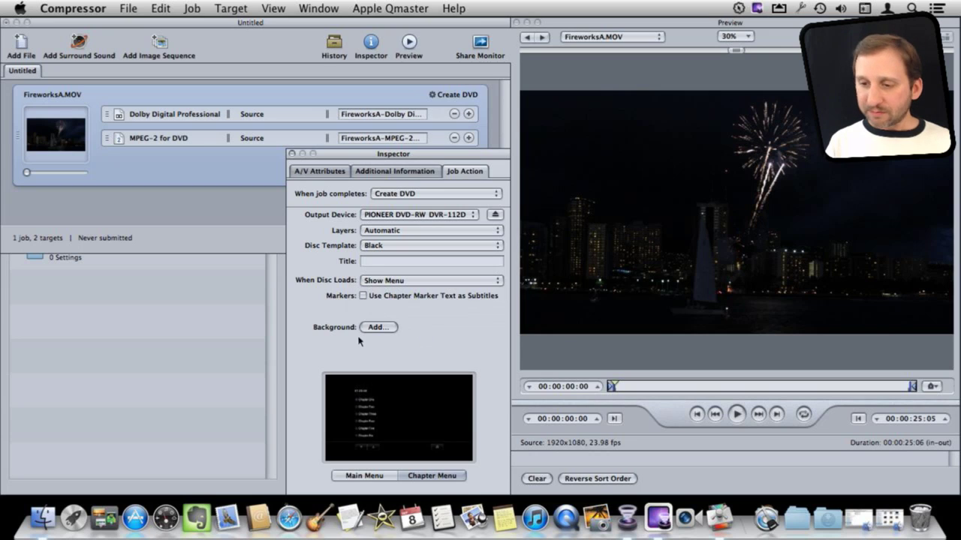
- Title the DVD 'Test DVD' and preview its main menu layout
click(373, 262)
text(T)
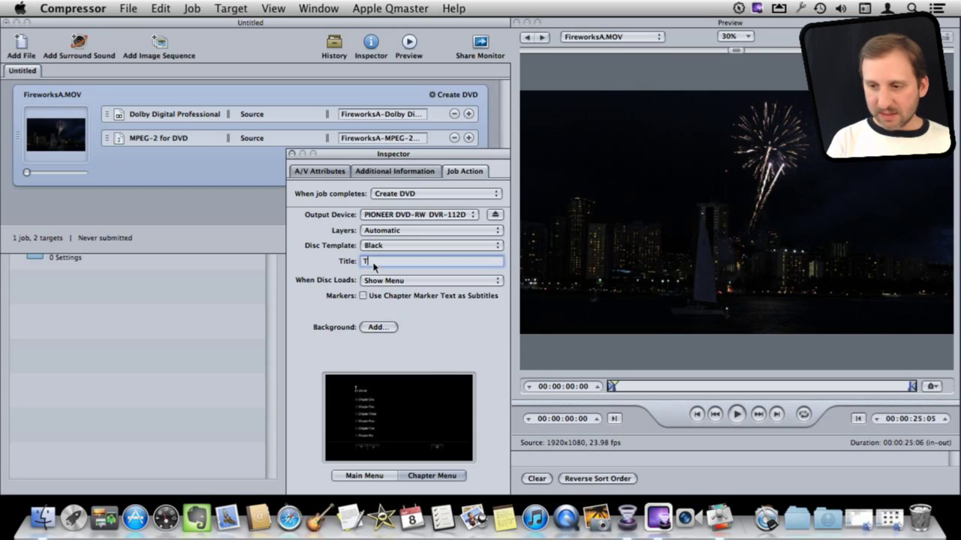
text(est DVD)
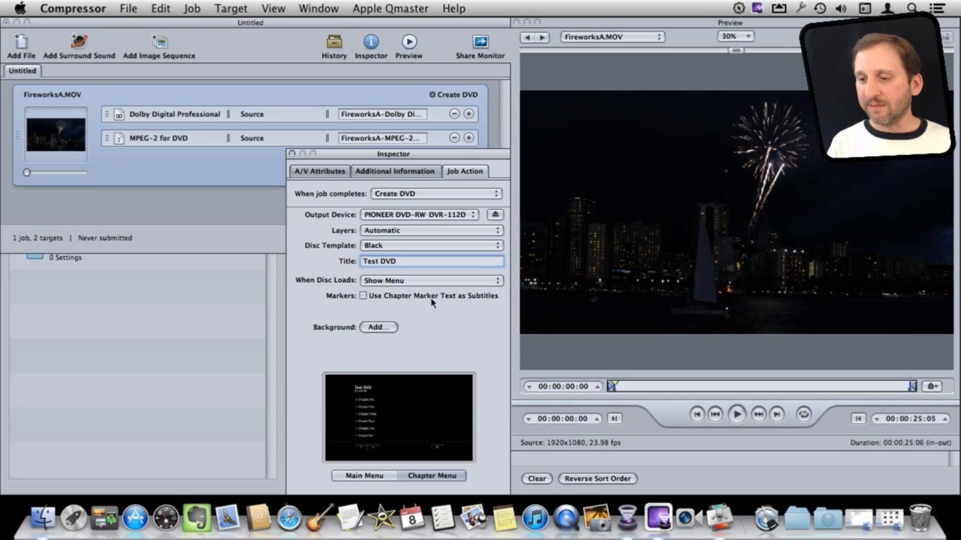
click(365, 477)
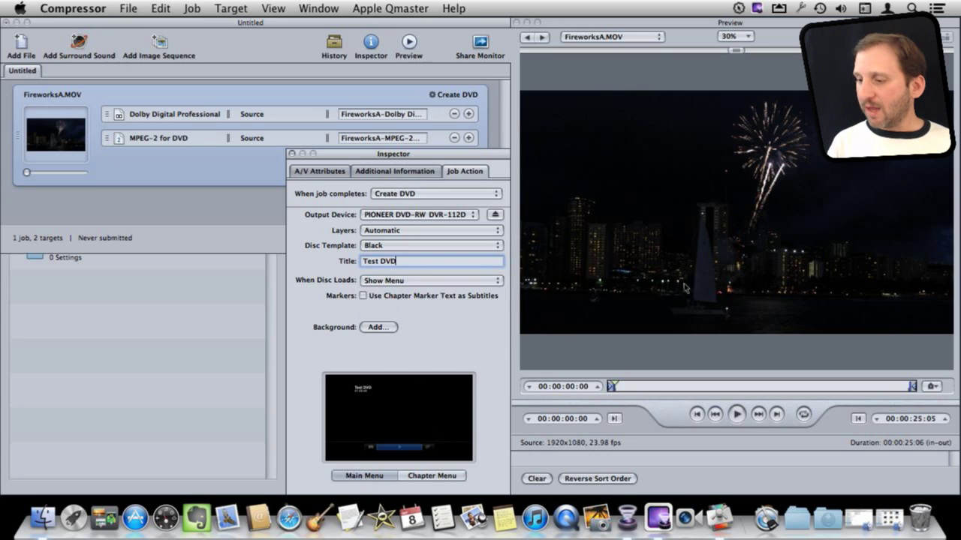
click(621, 387)
- Scrub through the clip, trial a 1.5-second start trim, and restore the start
drag(621, 387, 712, 388)
click(612, 386)
drag(611, 386, 629, 385)
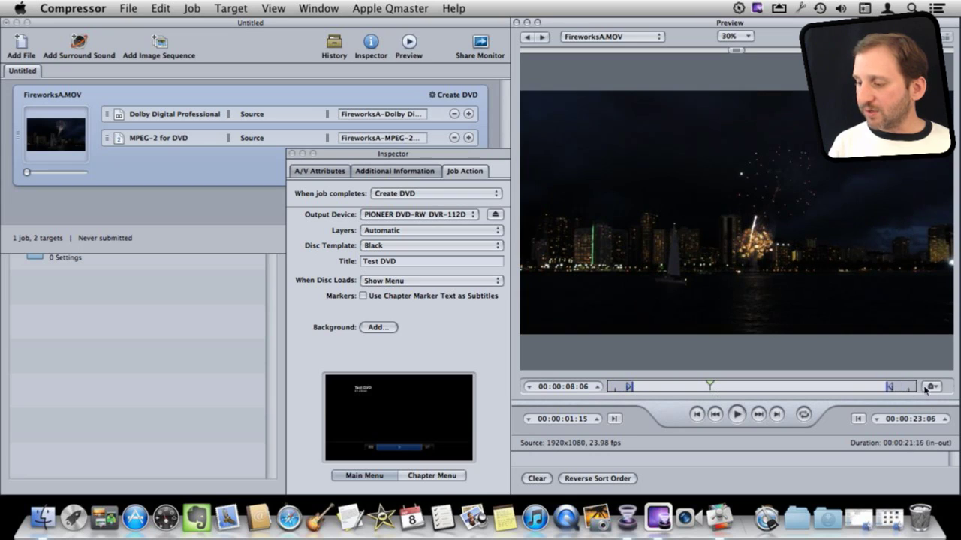
drag(631, 388, 597, 388)
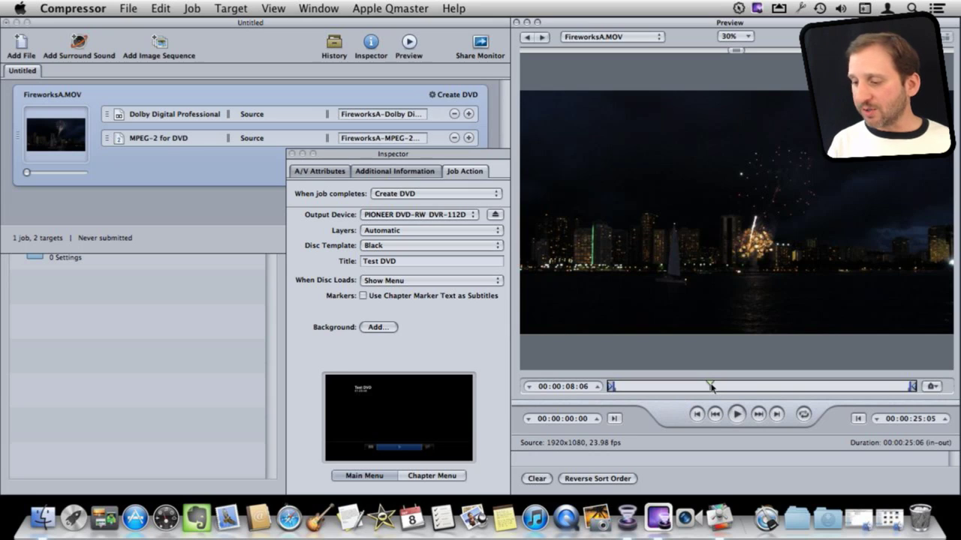
drag(711, 387, 690, 387)
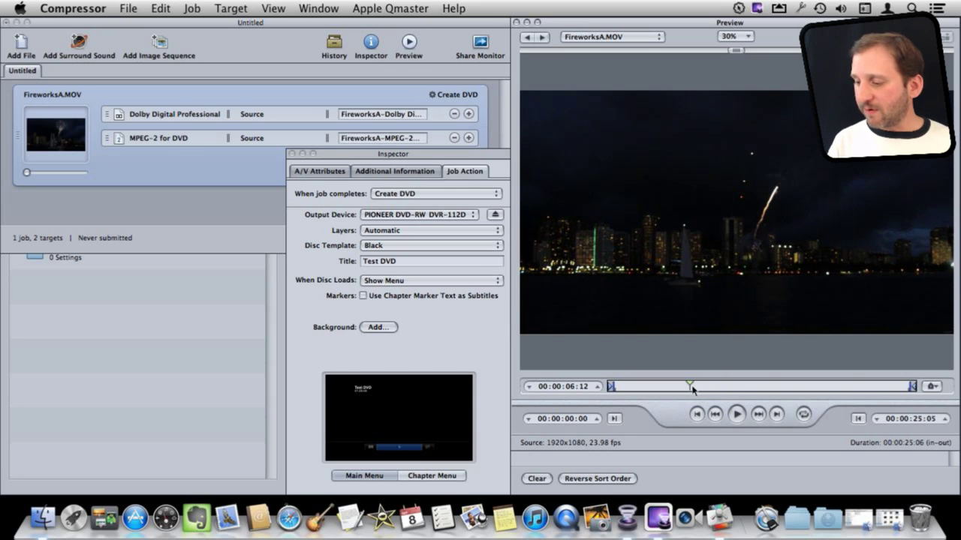
- Choose Import Chapter List from the clip's marker options
click(932, 387)
click(905, 412)
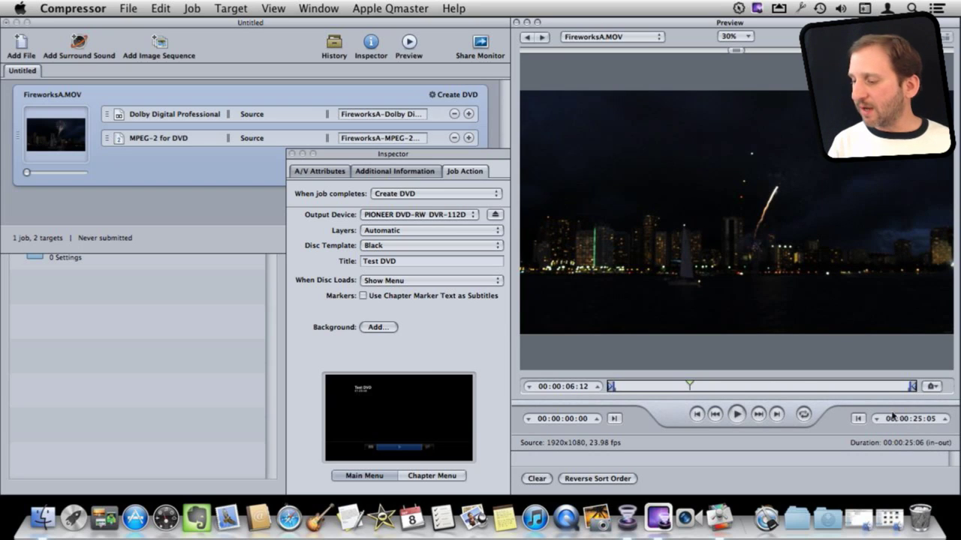
click(935, 390)
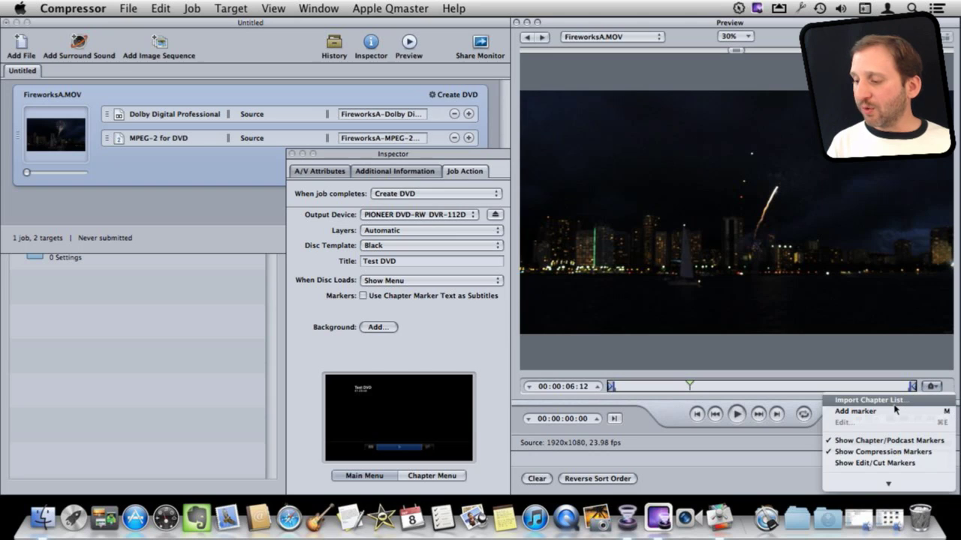
click(893, 403)
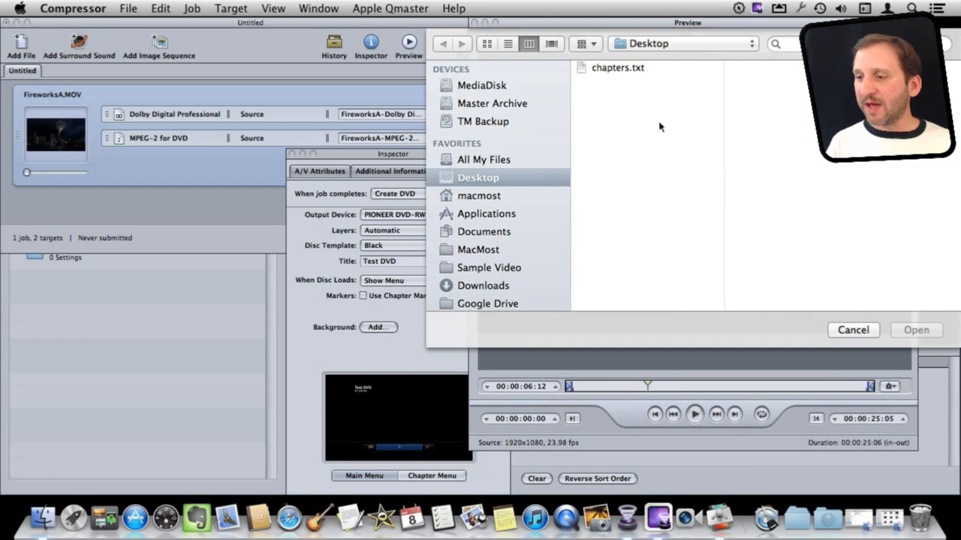
- Quick Look chapters.txt on the Desktop and import its First, Second and Third chapter markers
click(611, 68)
key(space)
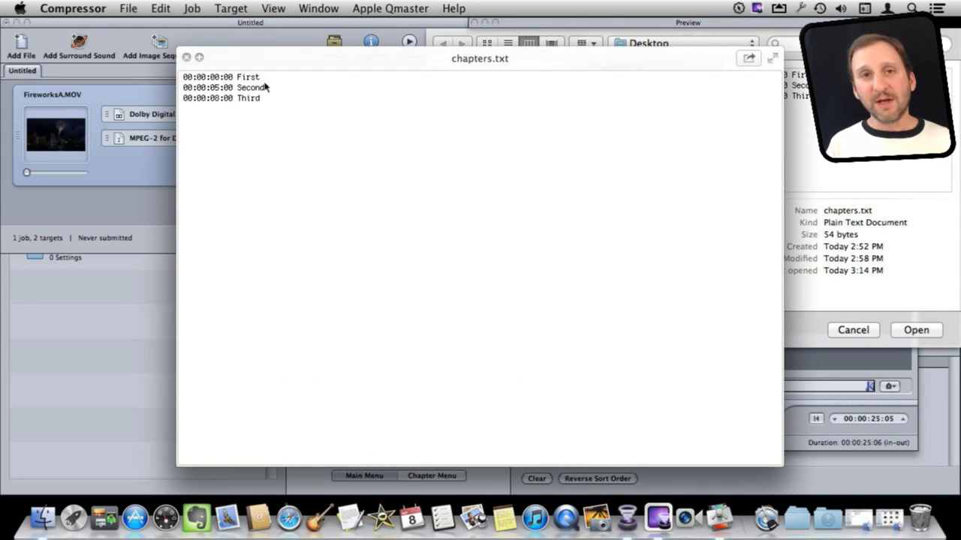
click(198, 57)
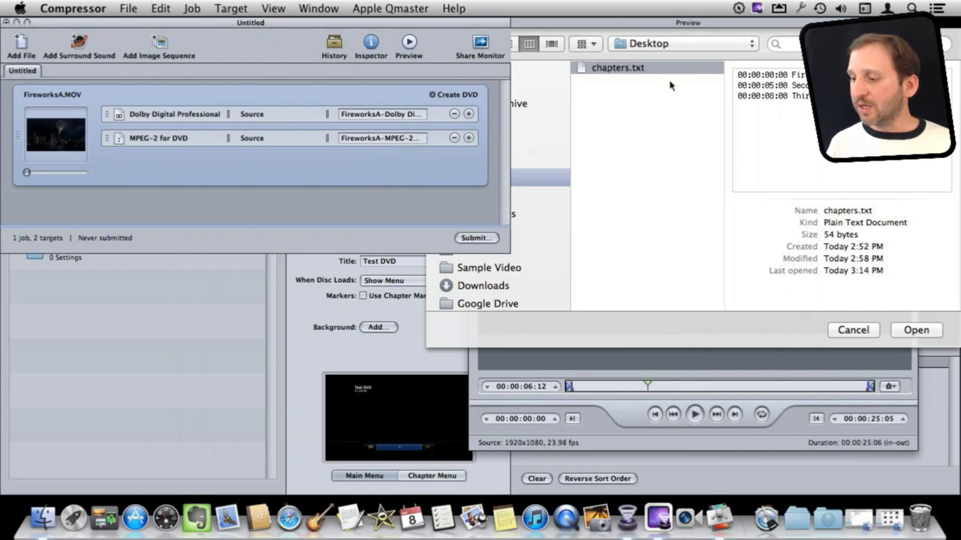
click(905, 330)
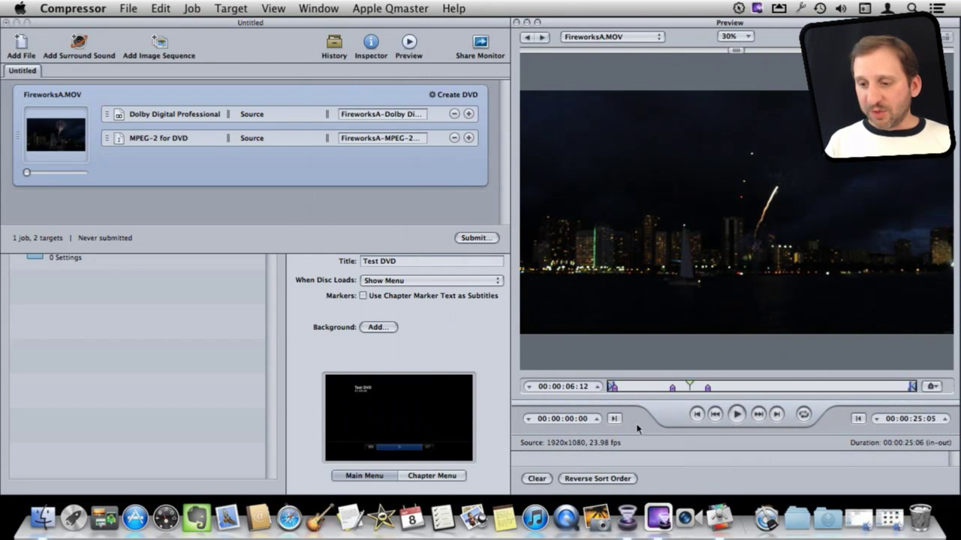
- Show the History window and submit the batch as Create DVD on This Computer at High priority
click(414, 484)
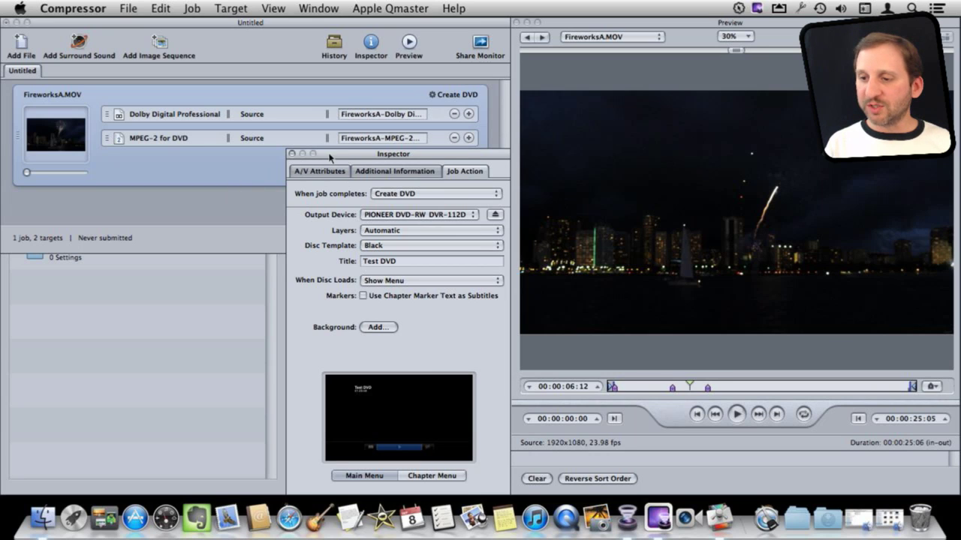
drag(330, 154, 584, 156)
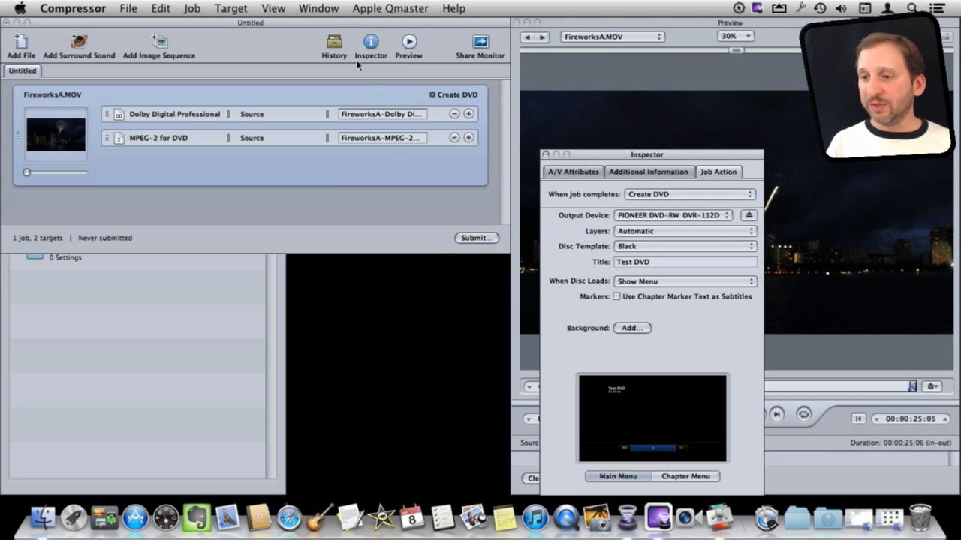
click(325, 8)
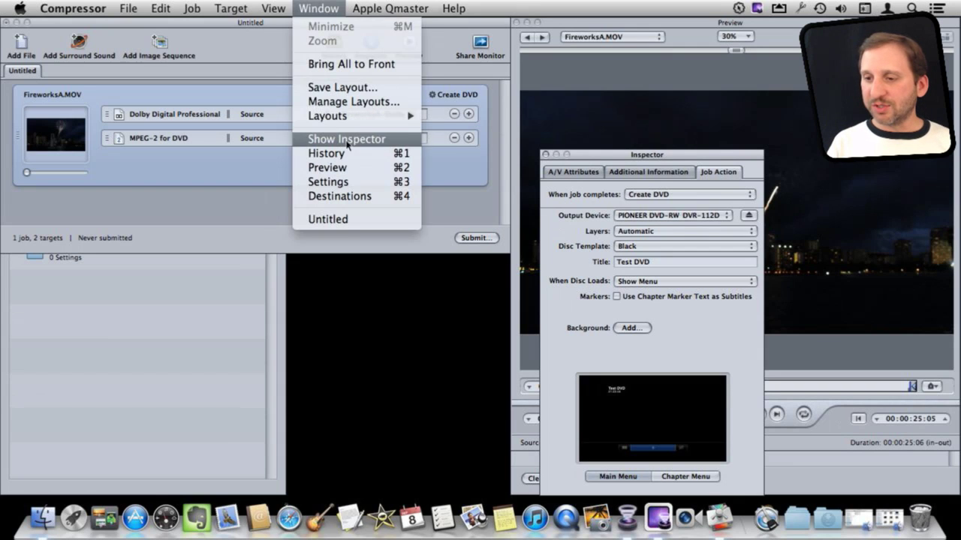
click(347, 154)
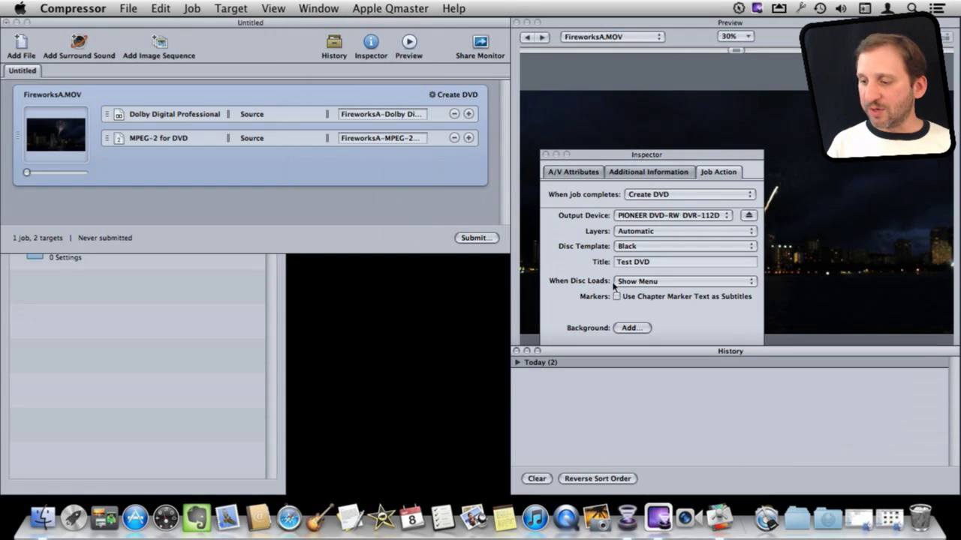
click(475, 238)
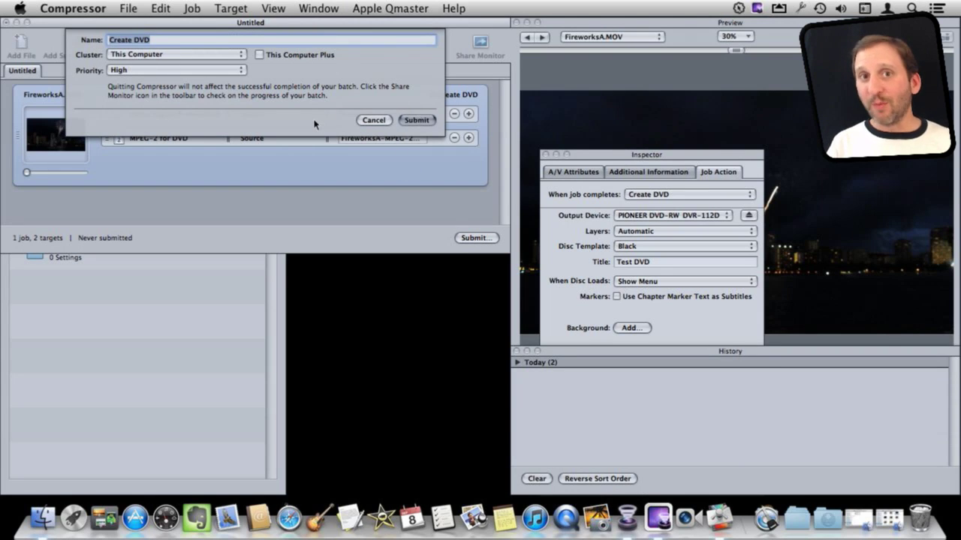
click(416, 120)
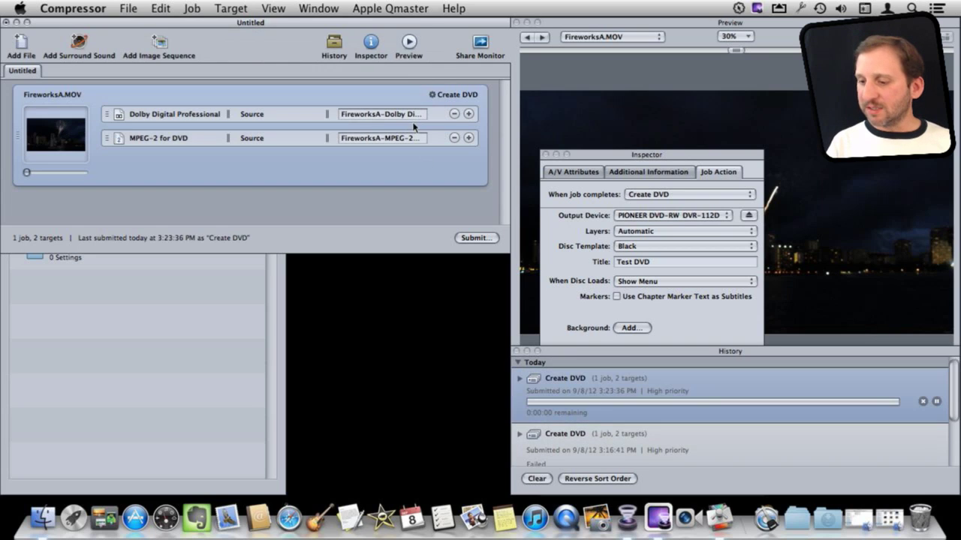